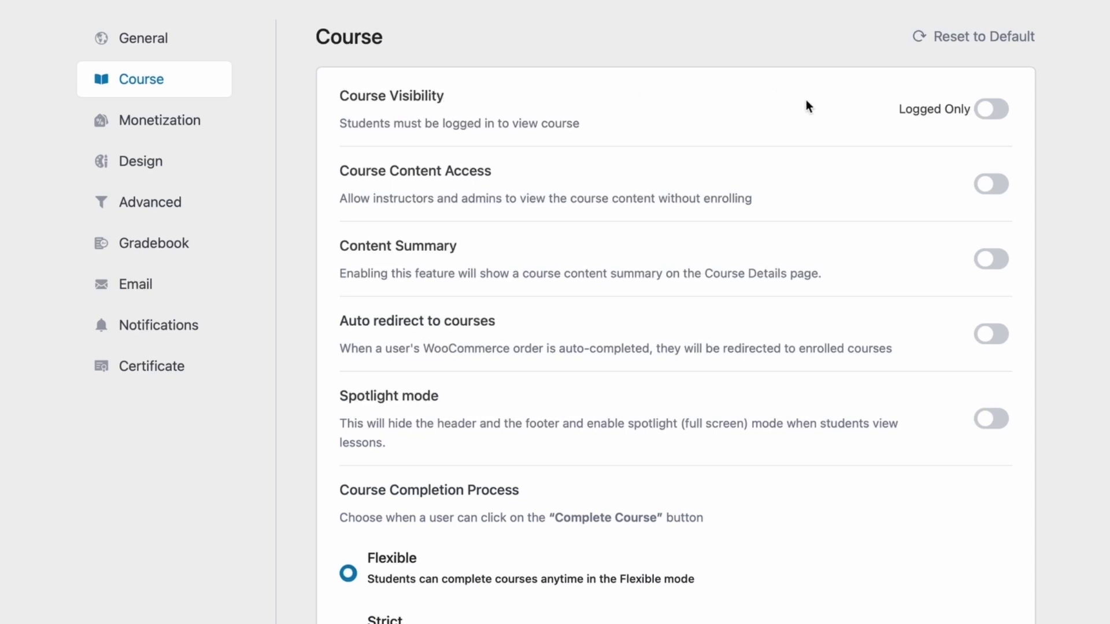
Step: Restrict course viewing to logged-in students and switch on Course Content Access for instructors and admins
click(995, 109)
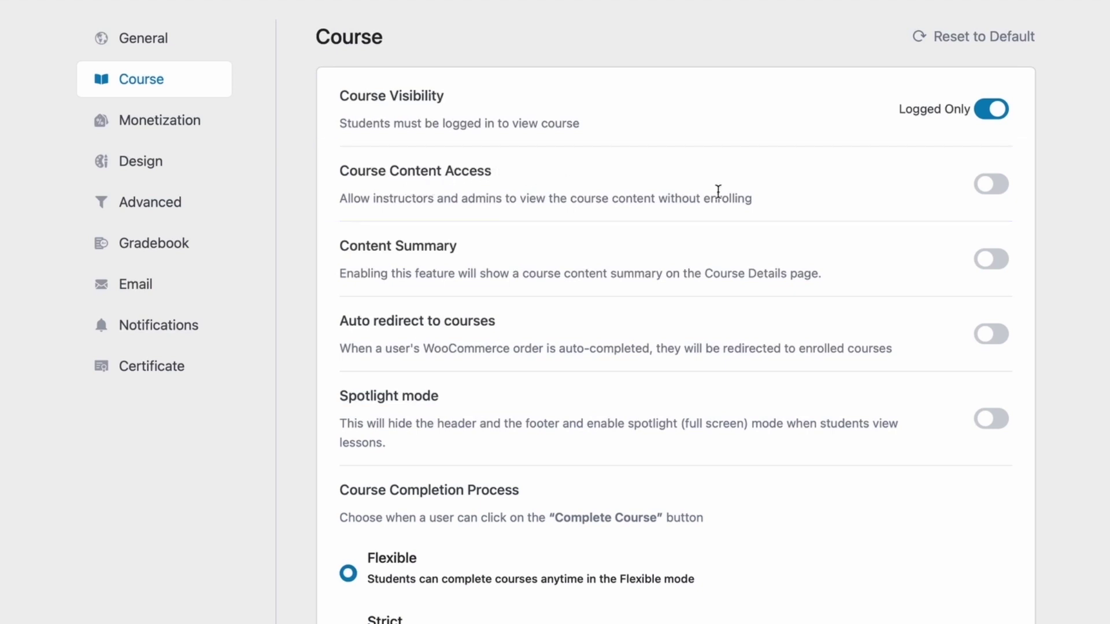
click(993, 185)
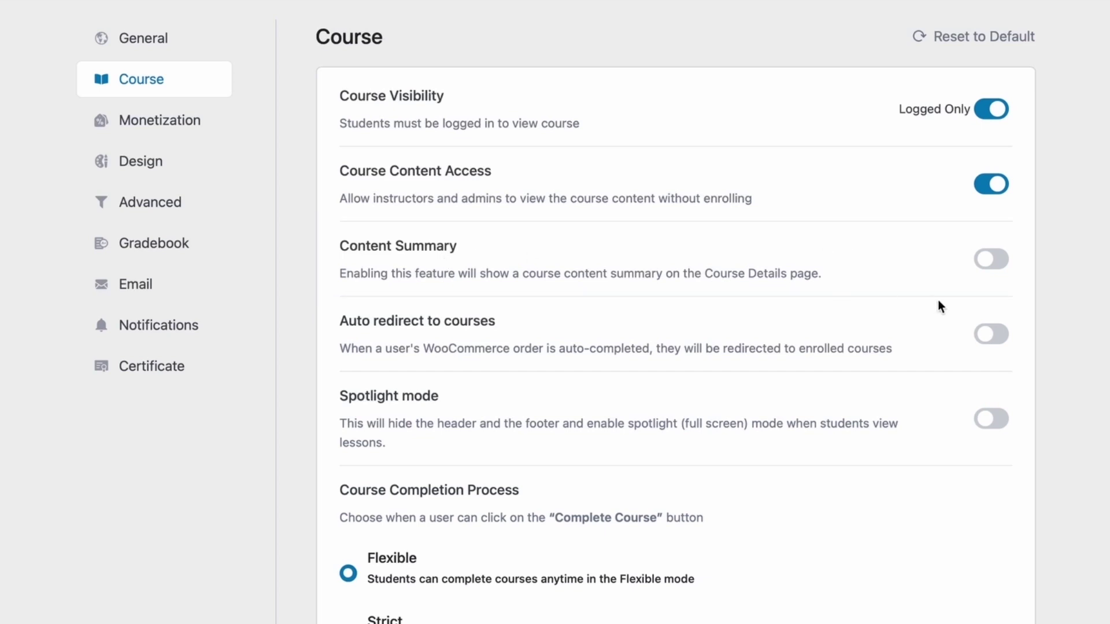
Step: Switch on Content Summary, then expand and collapse About Course on the course page preview
click(990, 258)
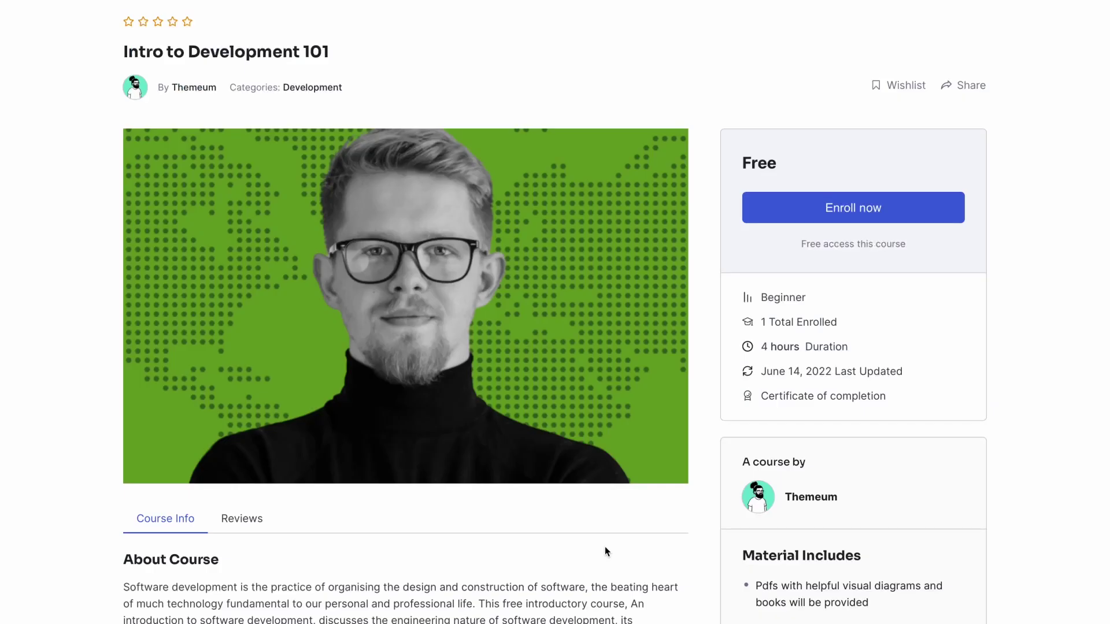
scroll(605, 549, down, 2)
scroll(605, 548, down, 3)
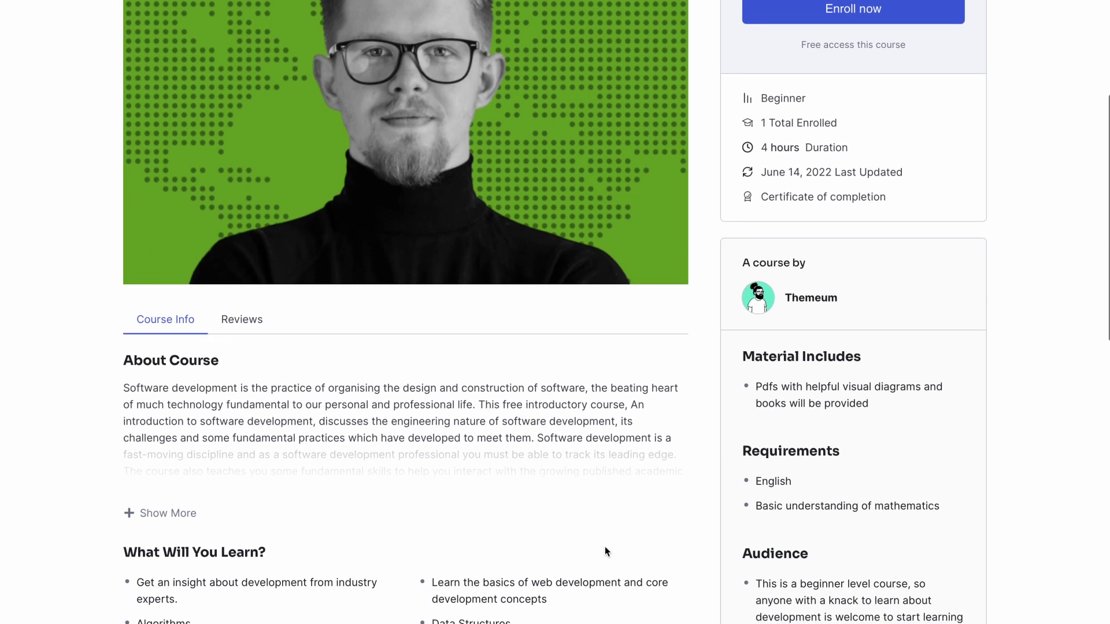
click(189, 519)
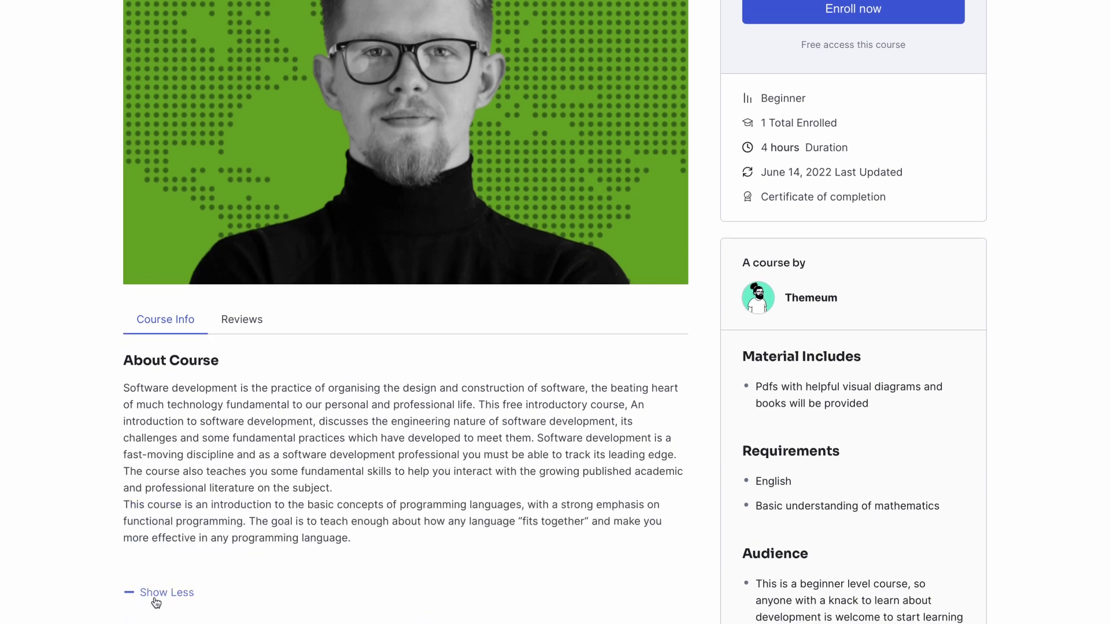
click(177, 601)
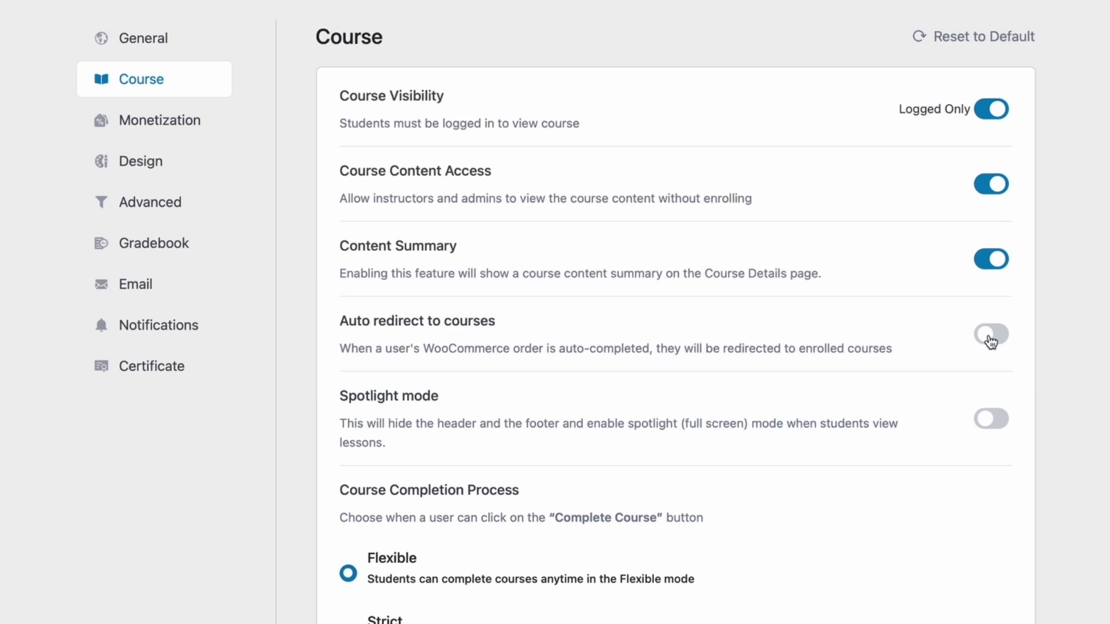
Step: Switch on the Auto redirect to courses and Spotlight mode toggles
click(990, 339)
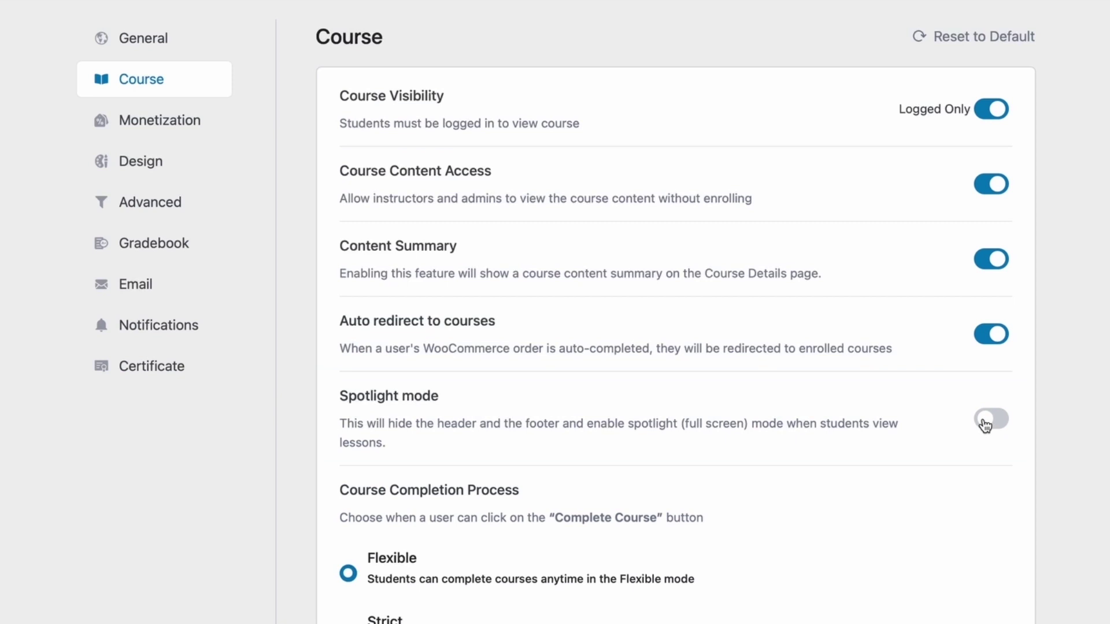
click(986, 425)
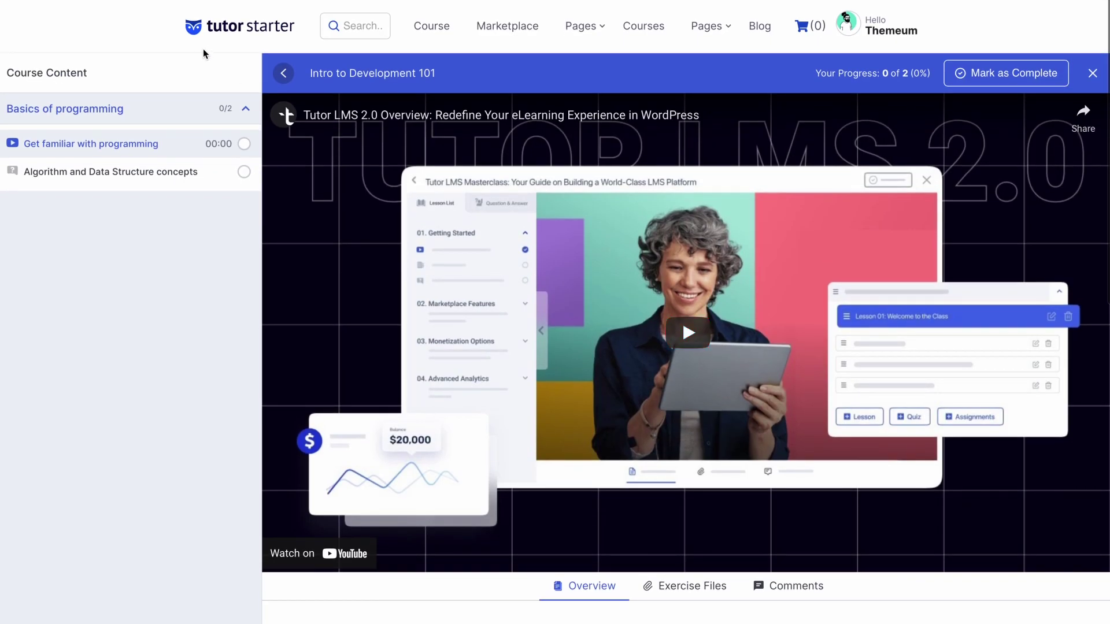
scroll(213, 426, down, 2)
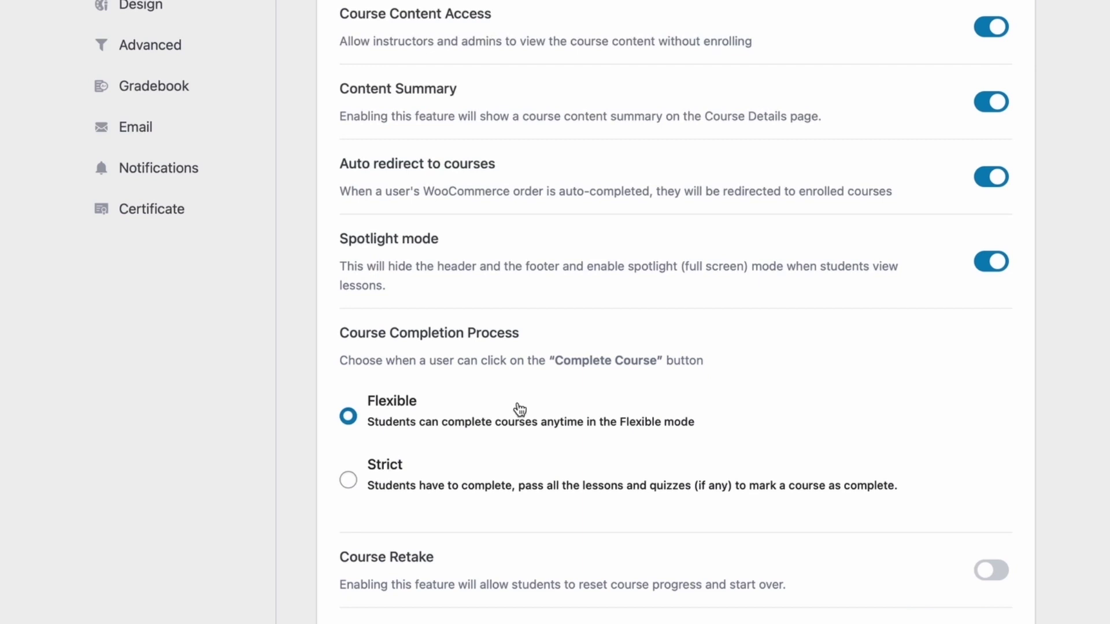
Step: Try the Strict course completion option and review its complete-all-lessons warning
click(354, 487)
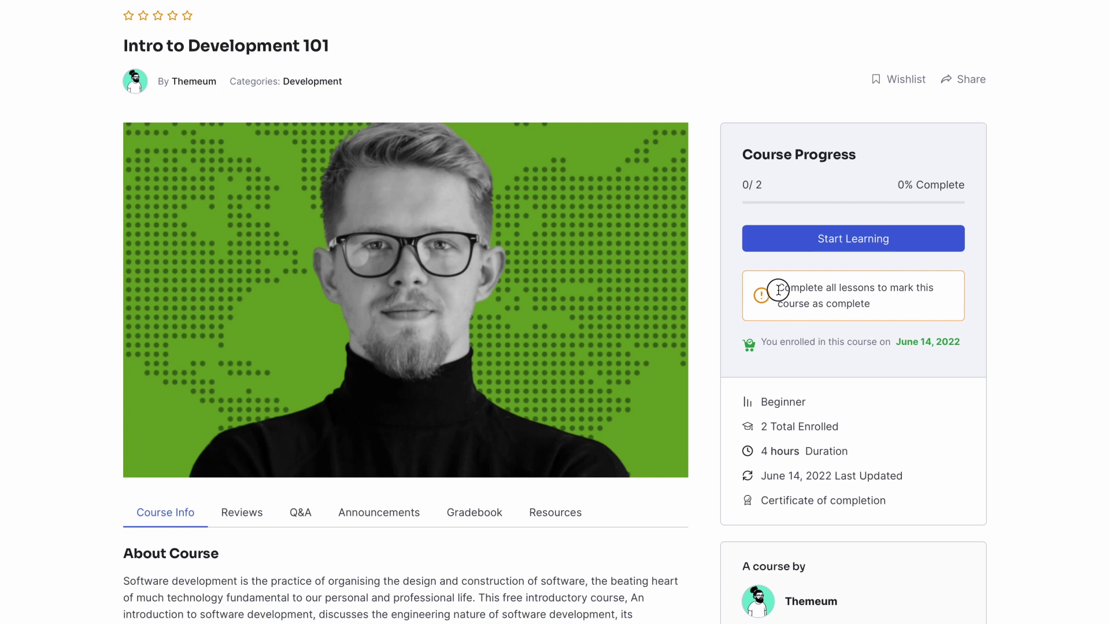
drag(778, 290, 888, 307)
click(884, 307)
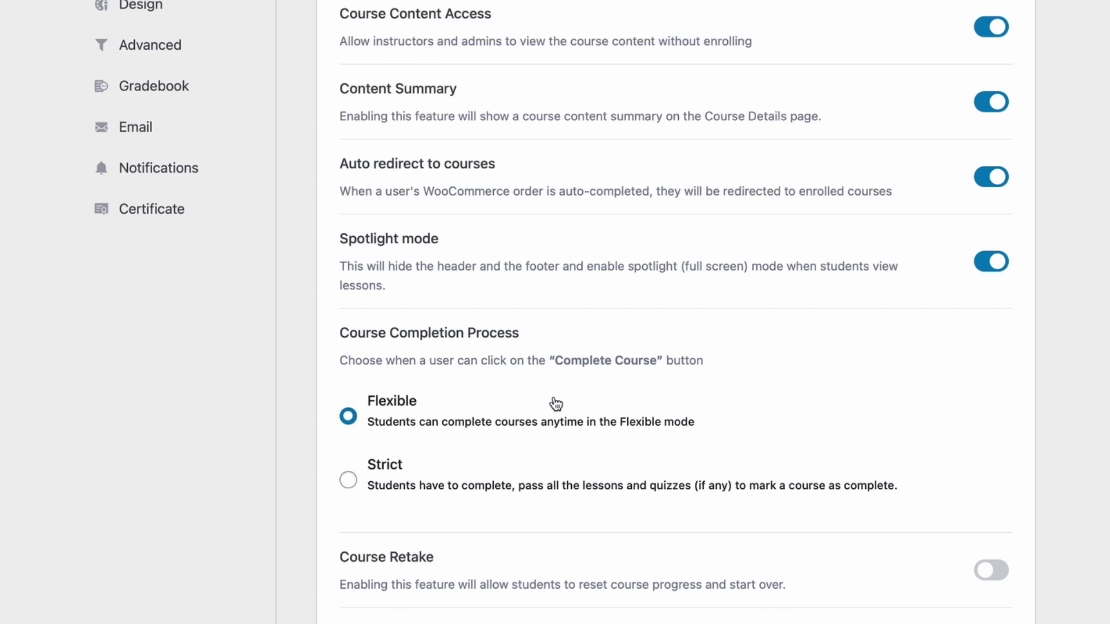
scroll(709, 580, down, 3)
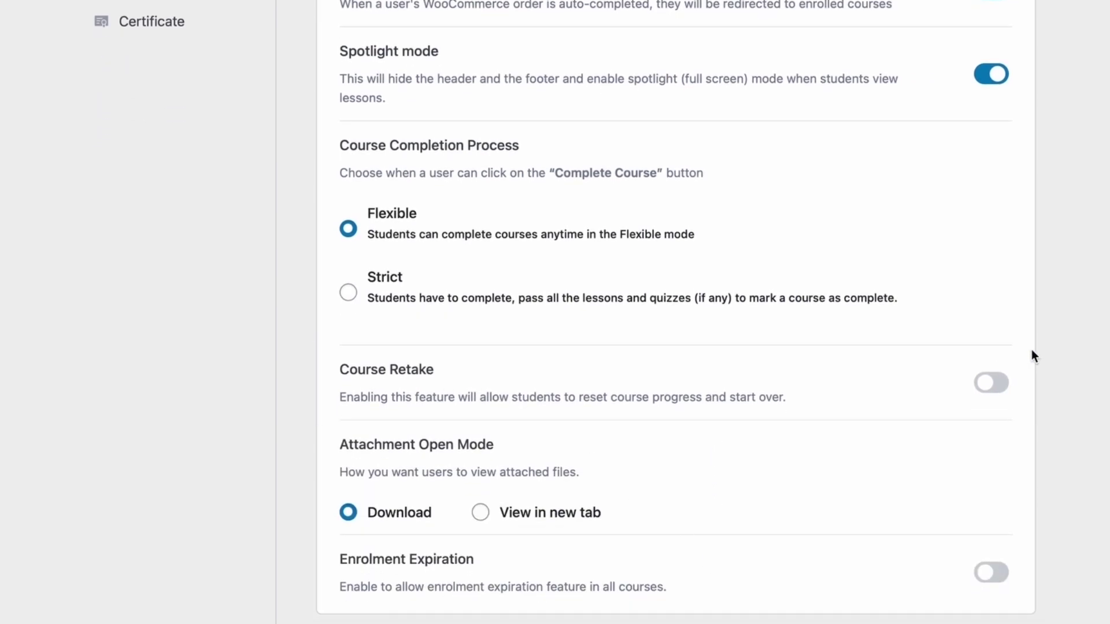
Step: Enable Course Retake and set Attachment Open Mode to View in new tab
click(991, 383)
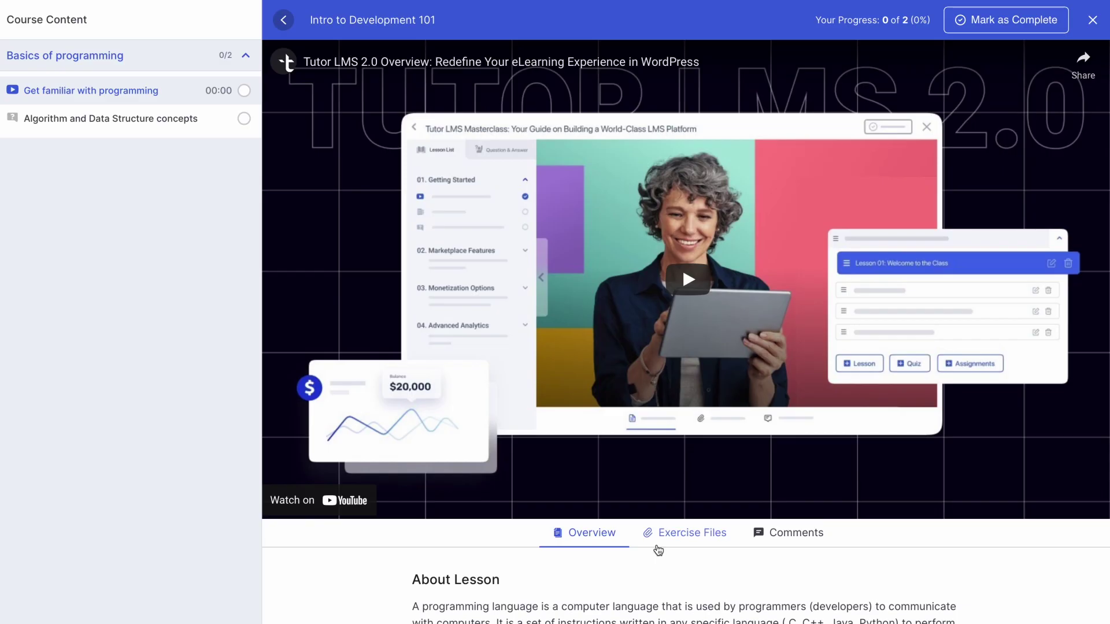
scroll(657, 549, down, 2)
click(676, 453)
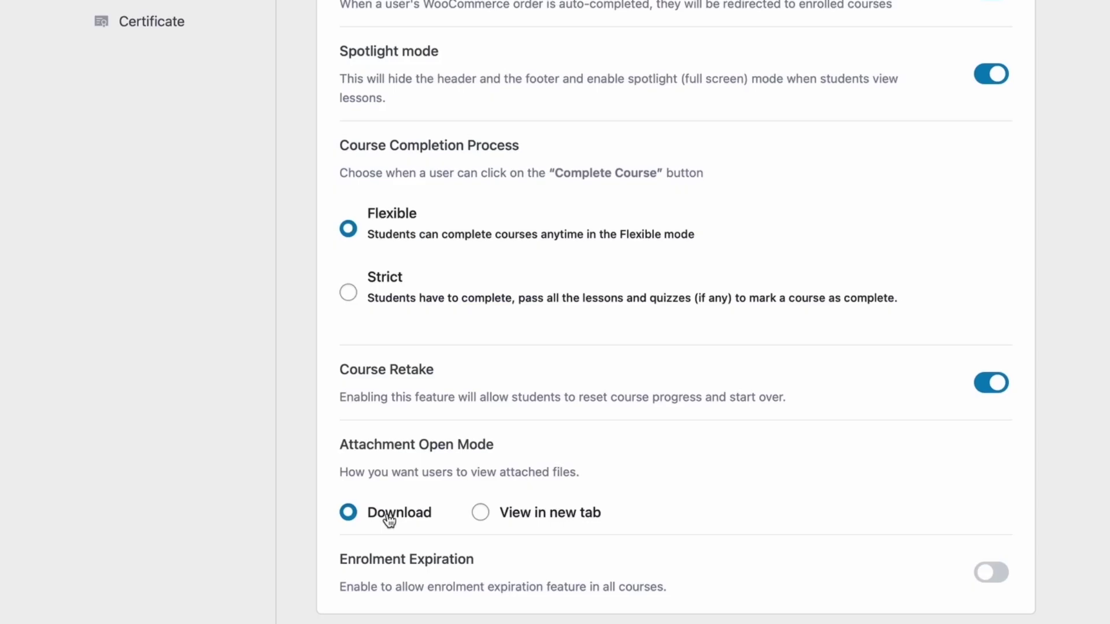
click(500, 513)
Step: Switch on the Enrolment Expiration toggle
click(989, 578)
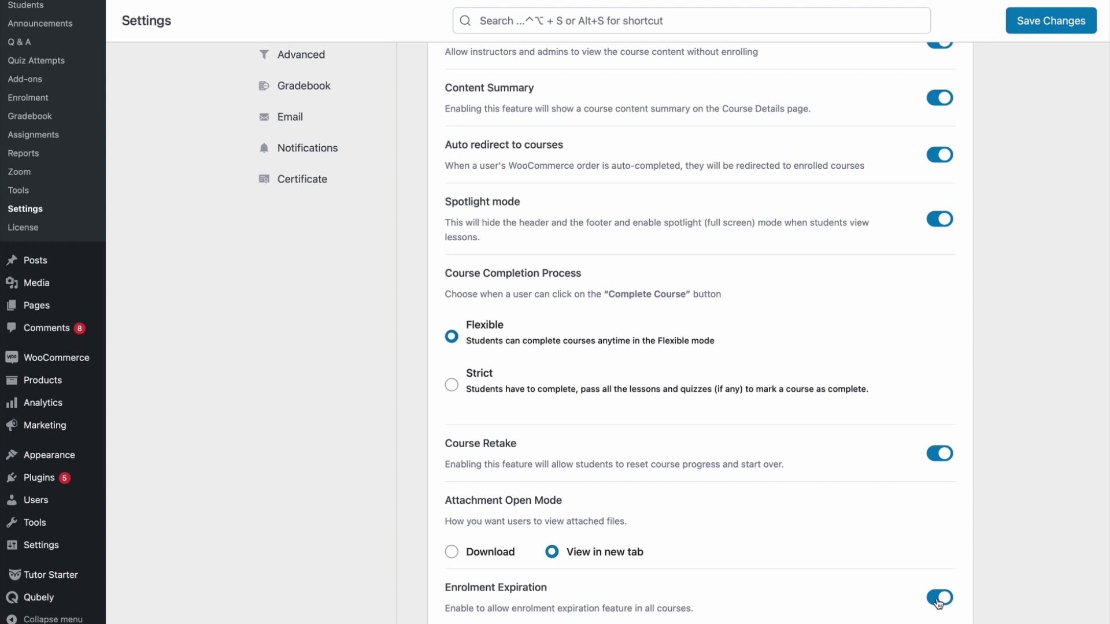
Step: Enable WP Editor for Lesson and Automatically Load Next Course Content, testing with Mark as Complete
scroll(751, 405, down, 10)
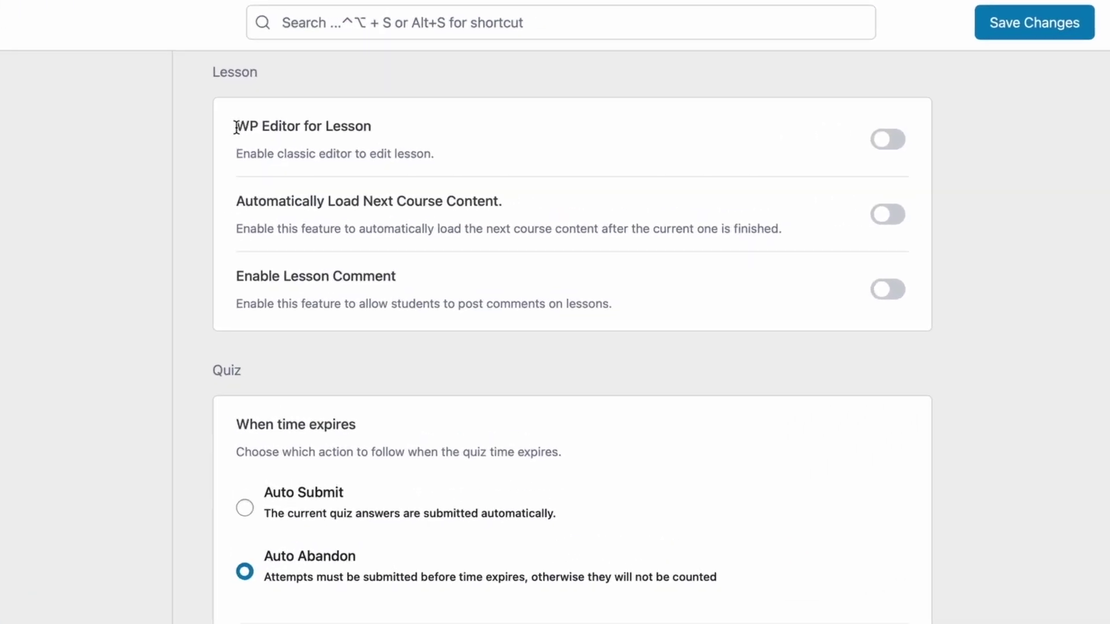
click(236, 125)
click(894, 151)
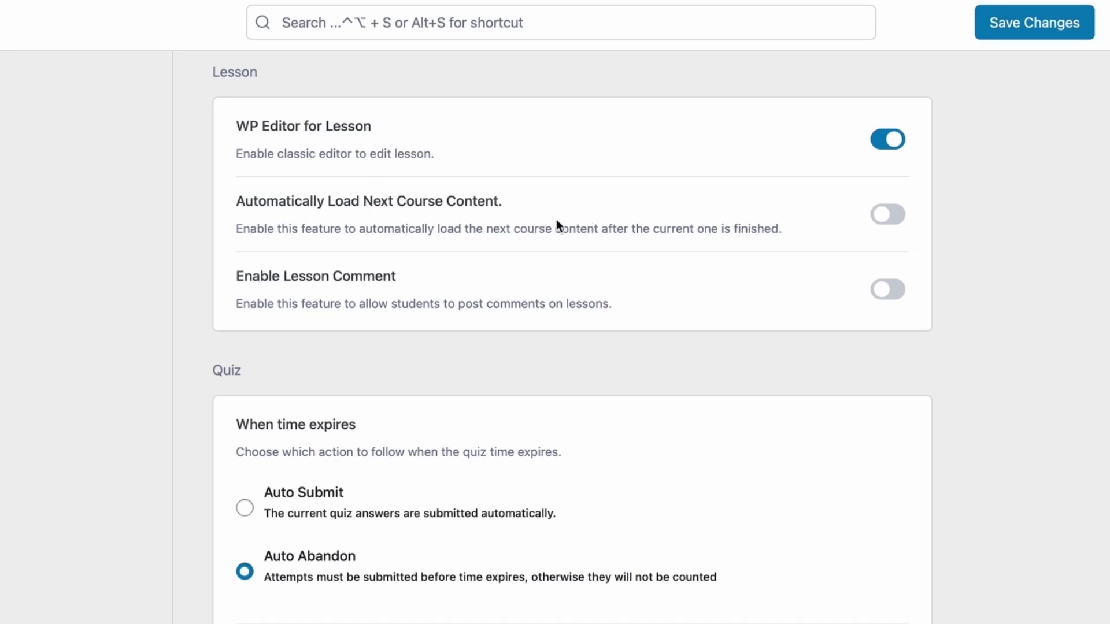
click(880, 216)
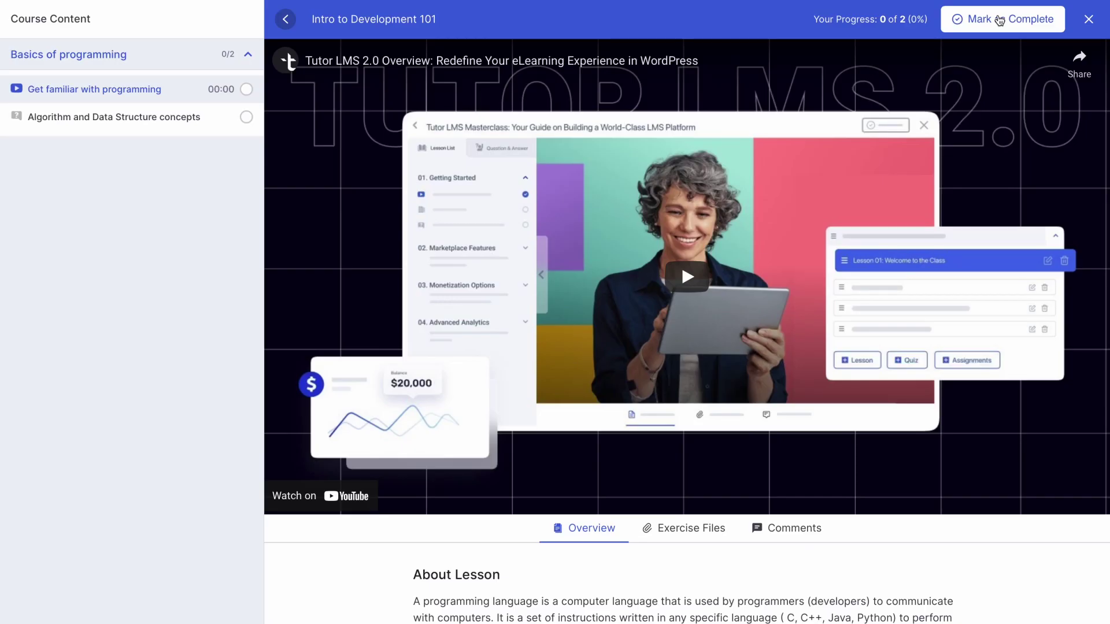
click(1000, 20)
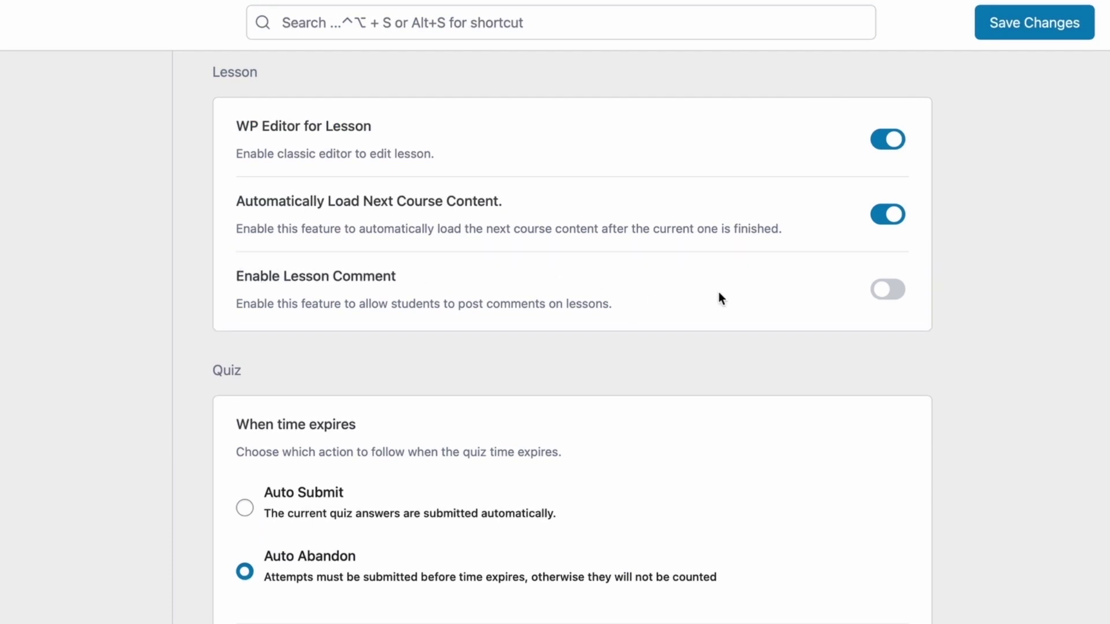
Step: Enable Lesson Comment and post the comment 'Great lesson Sir!' on a lesson
click(893, 291)
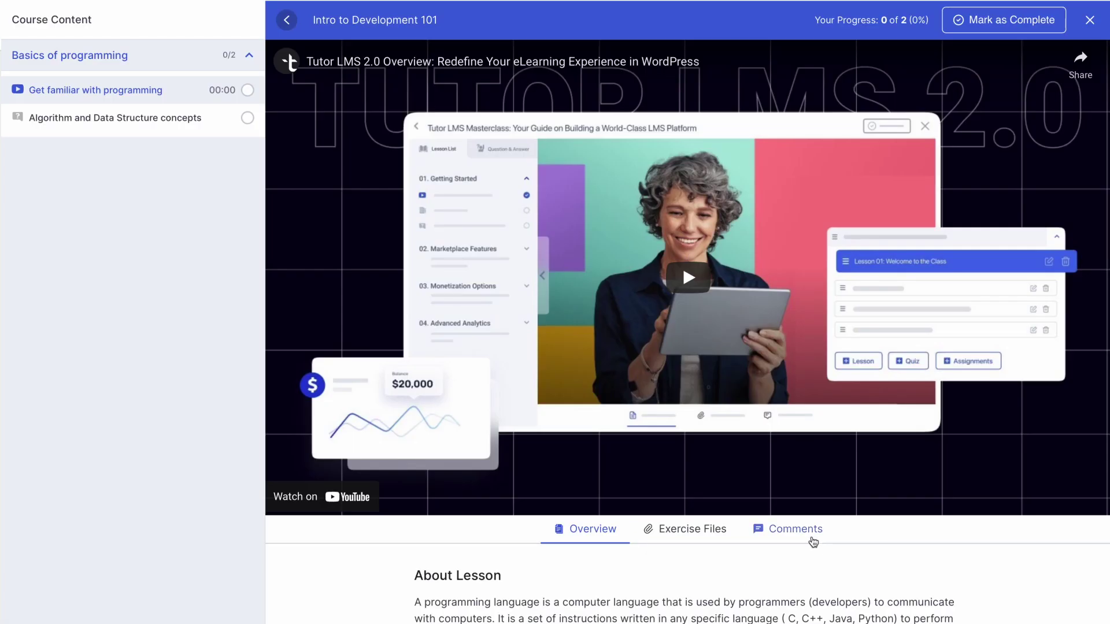
click(809, 532)
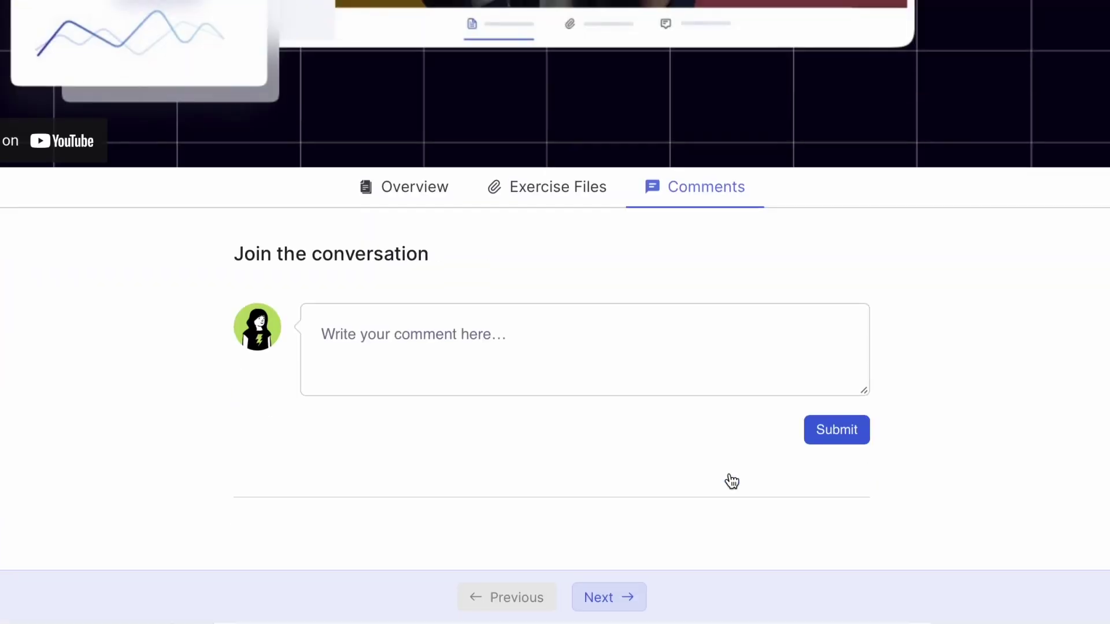
click(460, 352)
text(Great)
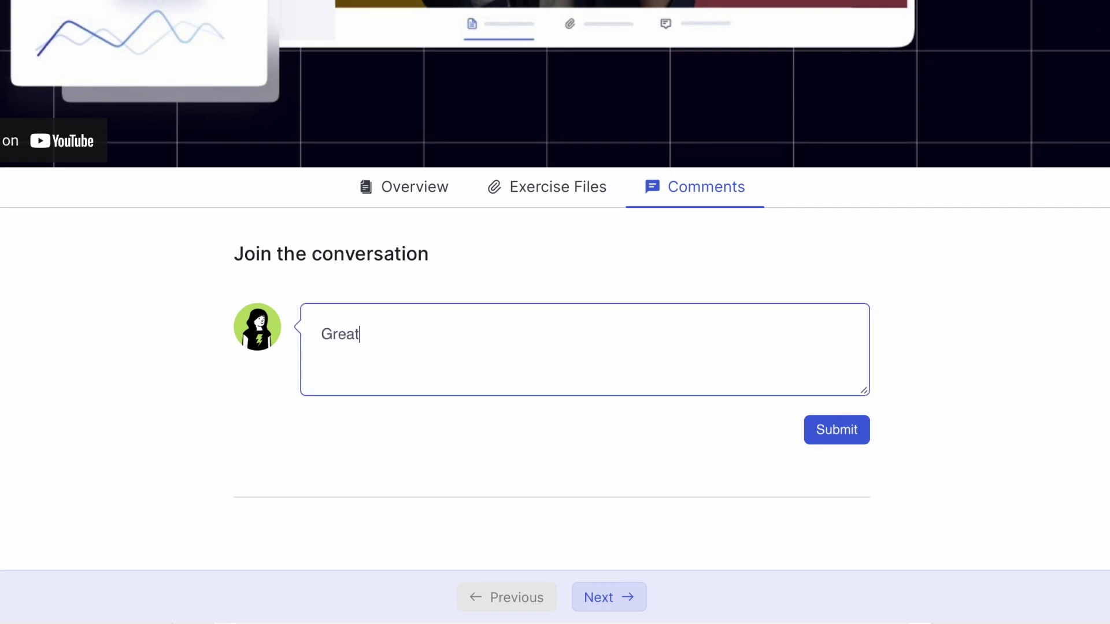
text( lesson Sir!)
click(838, 429)
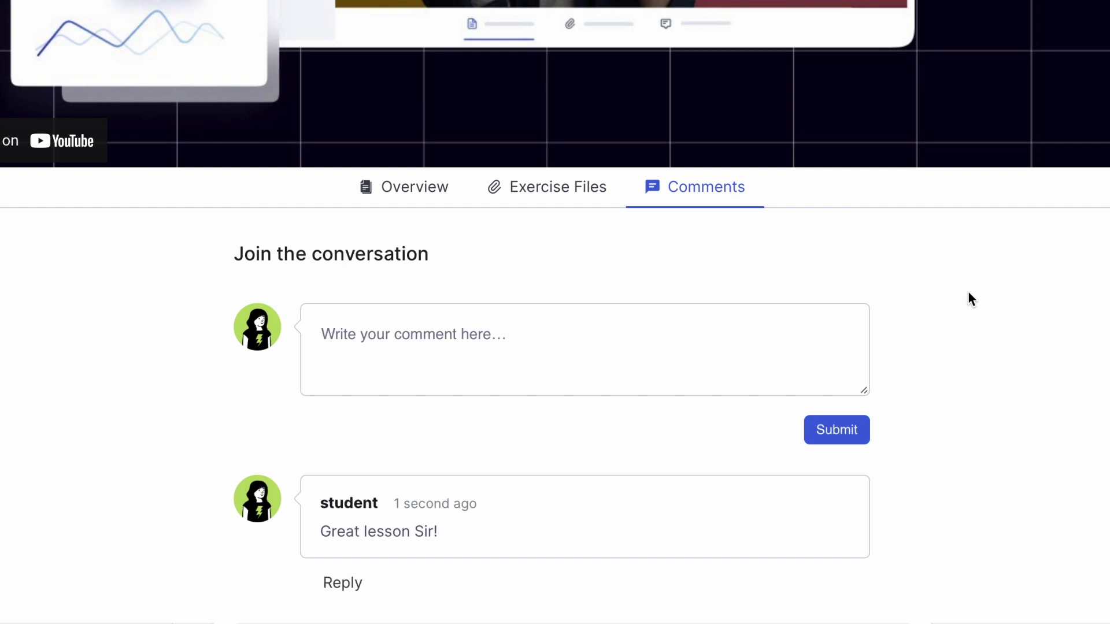
scroll(967, 297, down, 3)
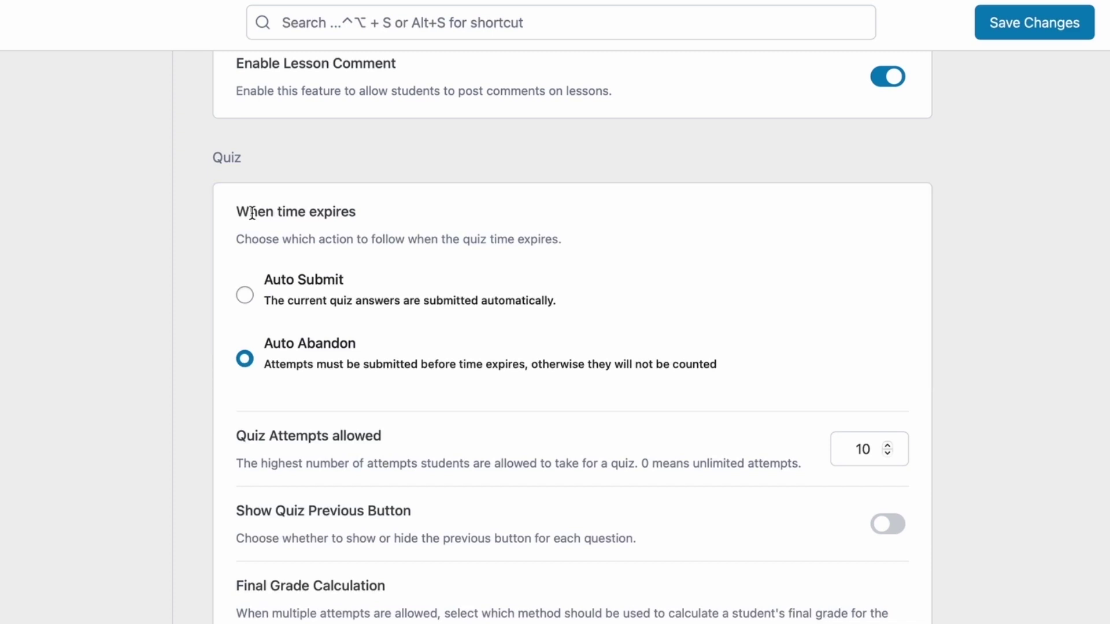
Step: Keep Auto Abandon for quiz time expiry and switch on Show Quiz Previous Button
click(246, 297)
click(247, 360)
scroll(304, 404, down, 3)
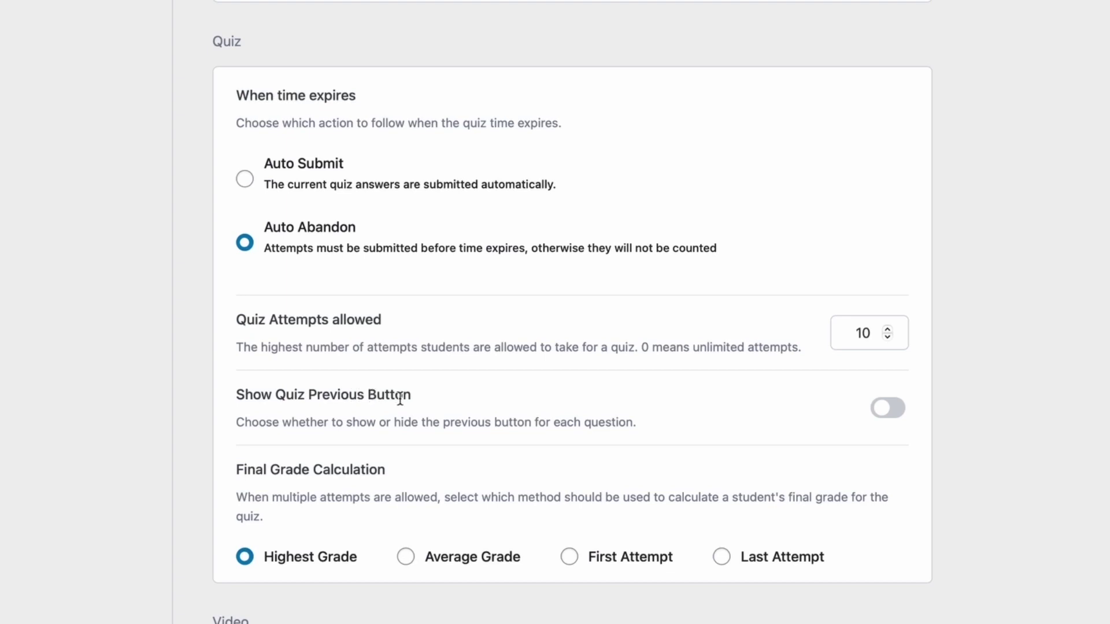
click(887, 414)
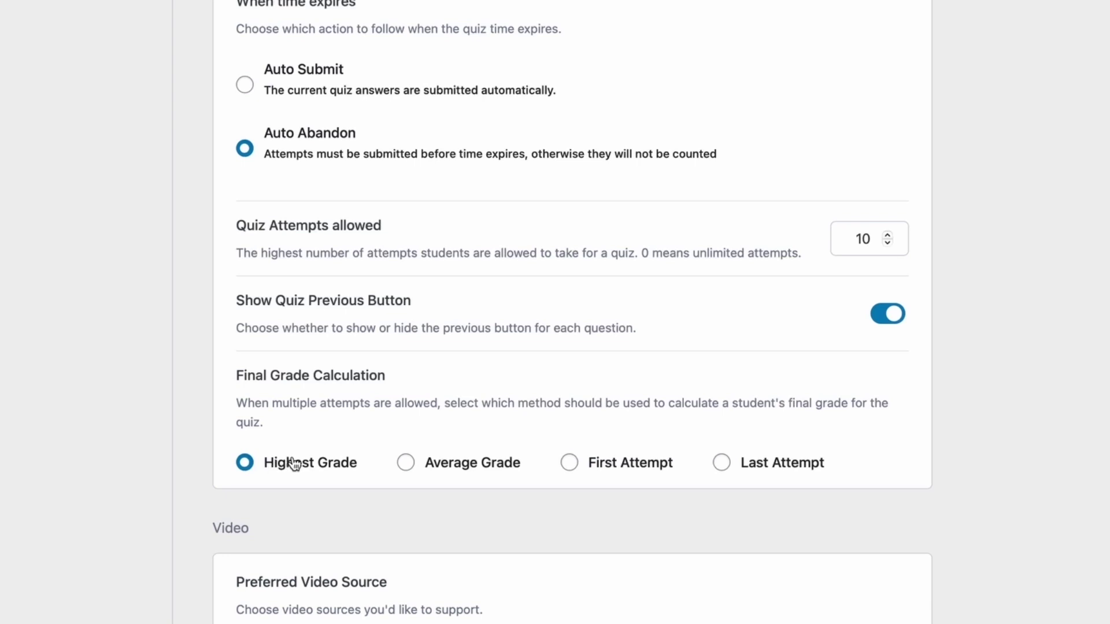
Step: Try Average and First Attempt, then set Final Grade Calculation to Last Attempt
click(418, 462)
click(581, 464)
click(722, 464)
scroll(259, 403, down, 4)
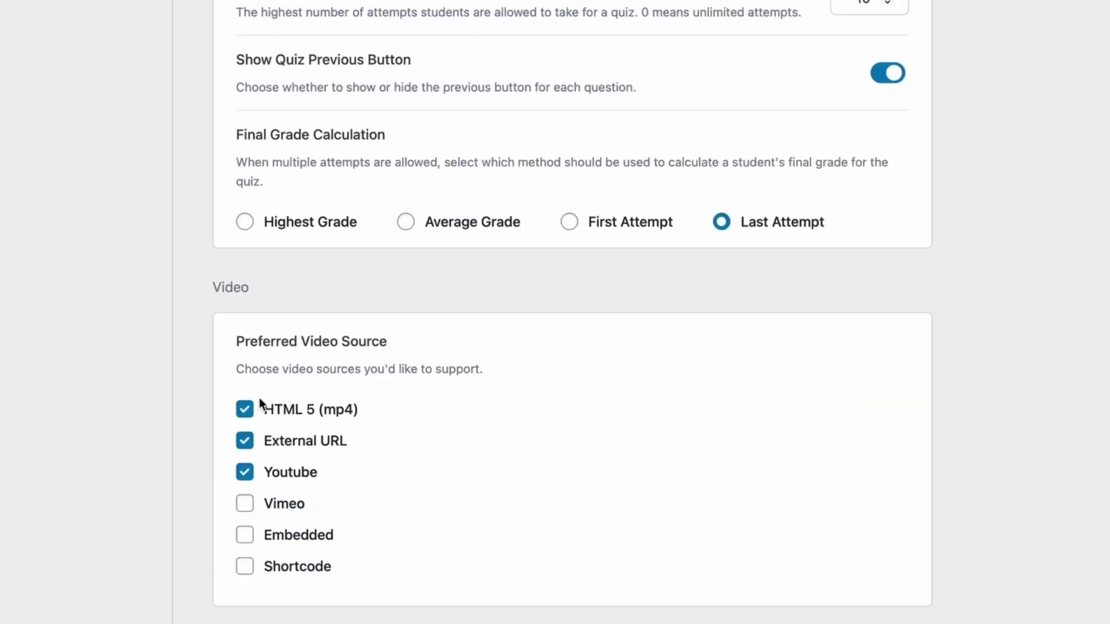